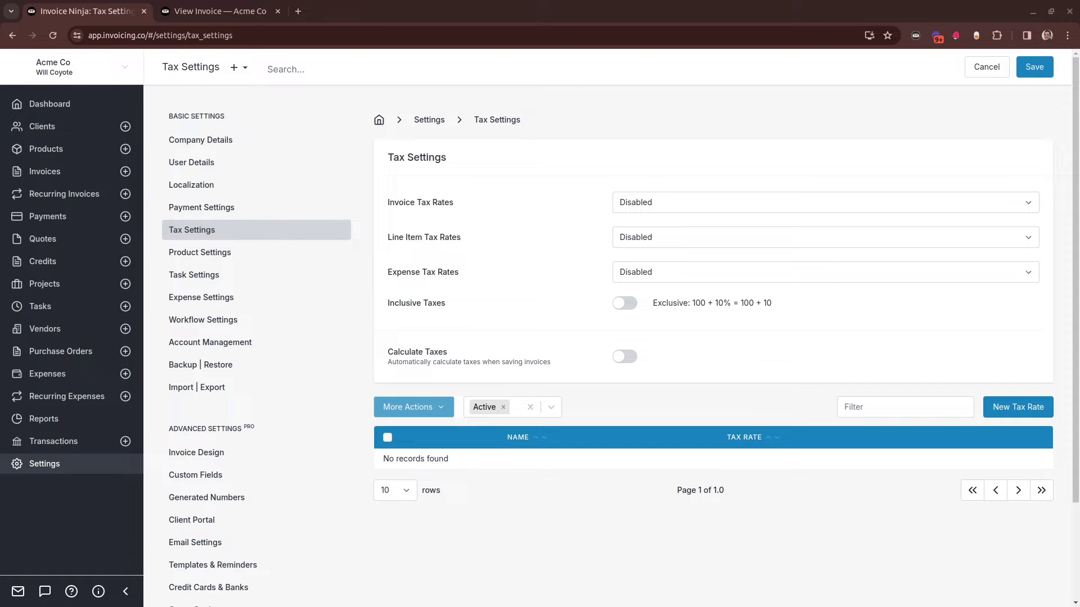
- Choose One Tax Rate for invoices and Three Tax Rates for both line items and expenses
click(650, 204)
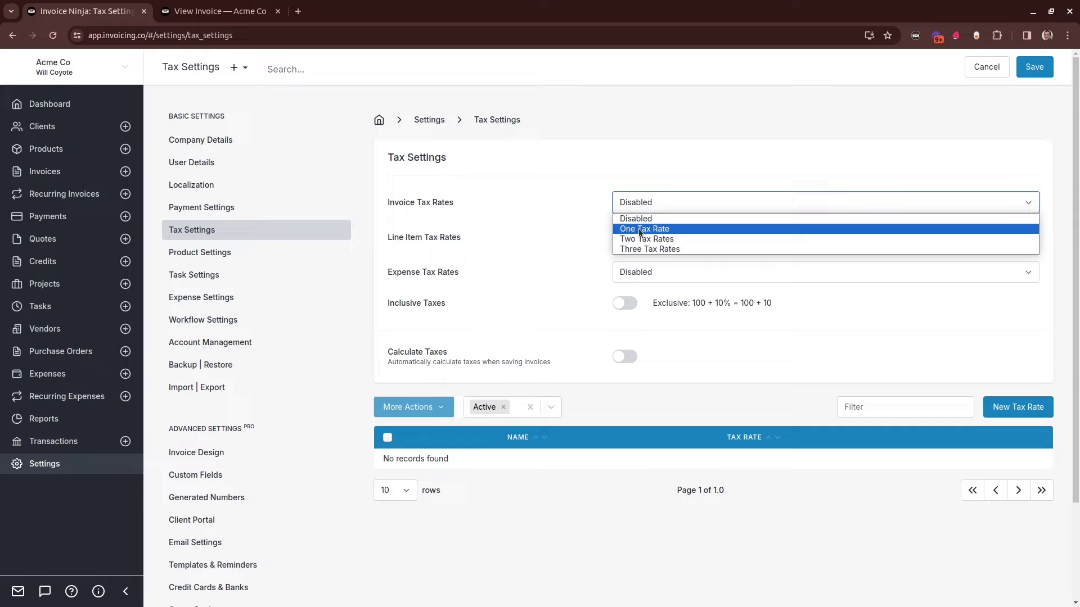
click(638, 227)
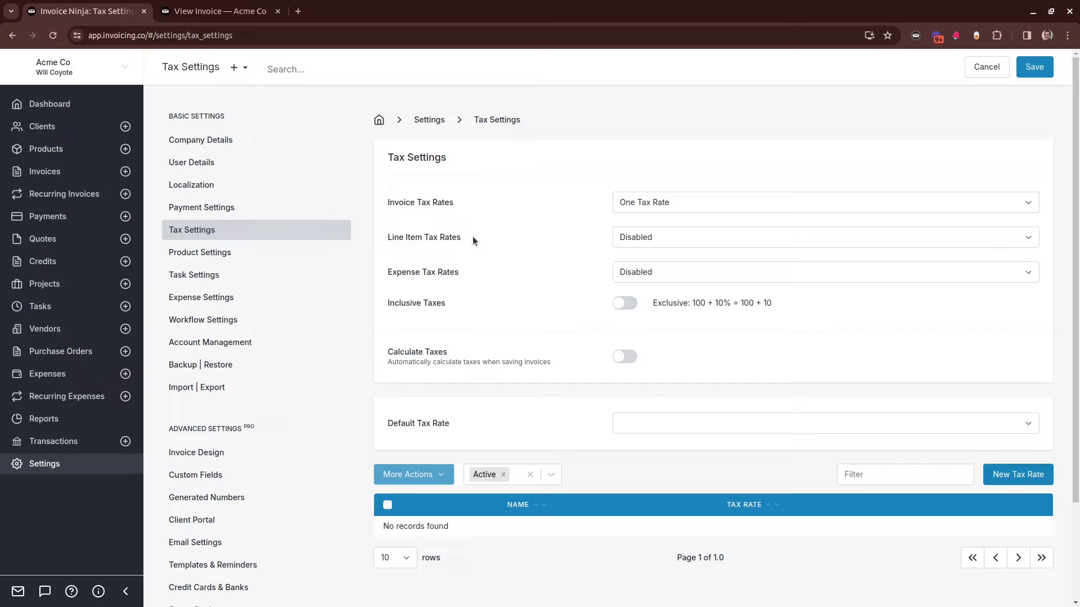
click(650, 237)
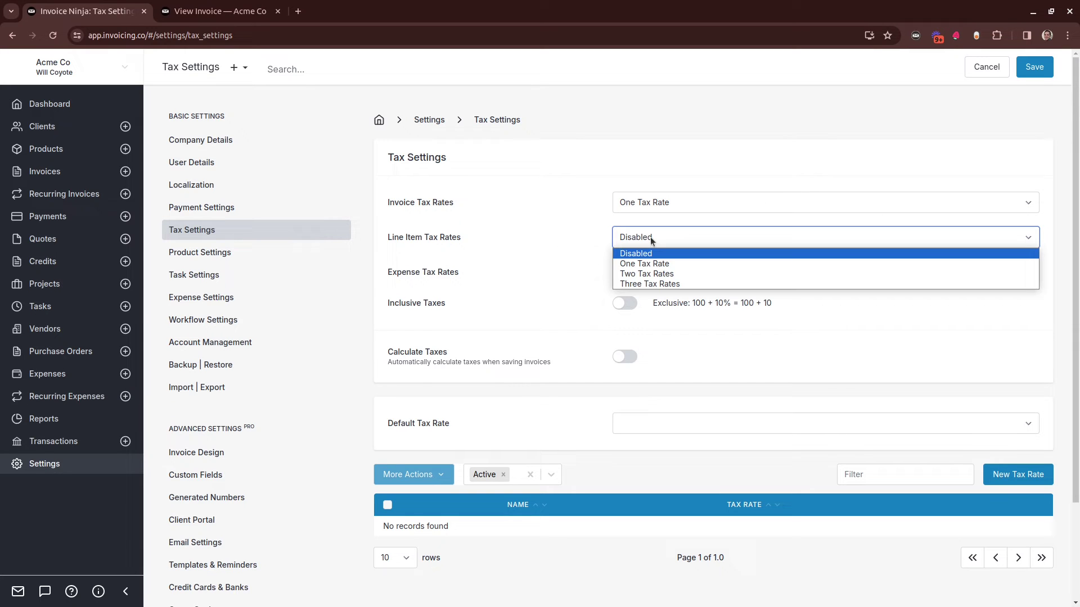
click(647, 282)
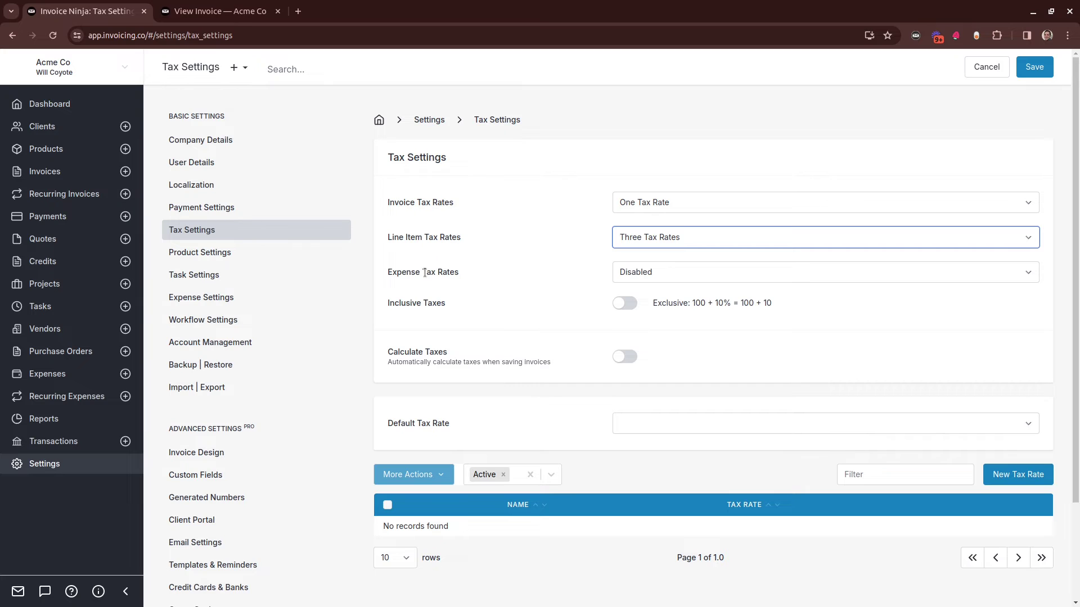
click(641, 272)
click(635, 316)
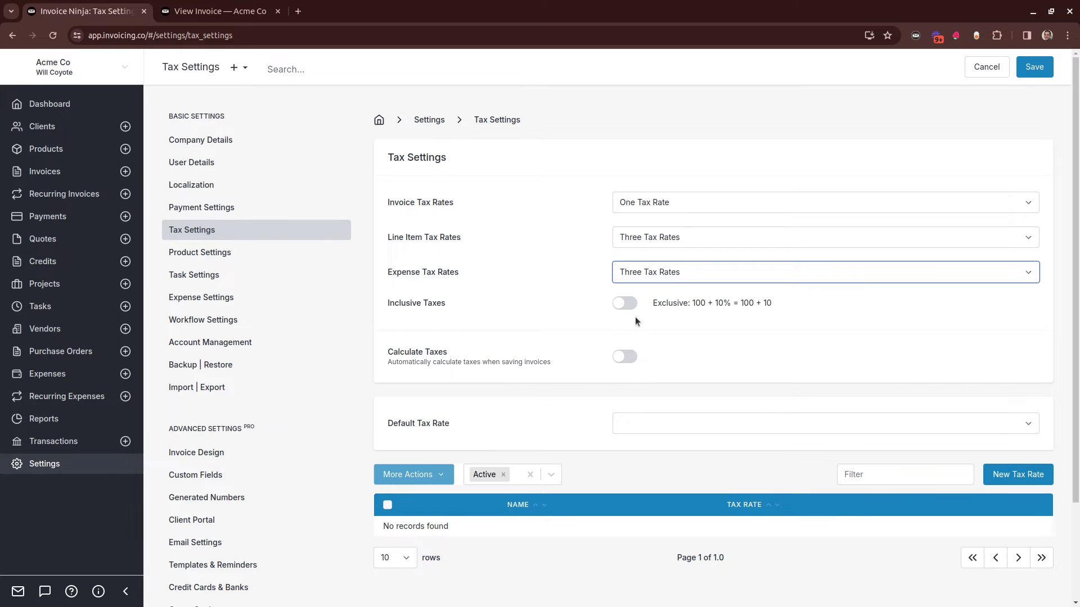
double_click(402, 303)
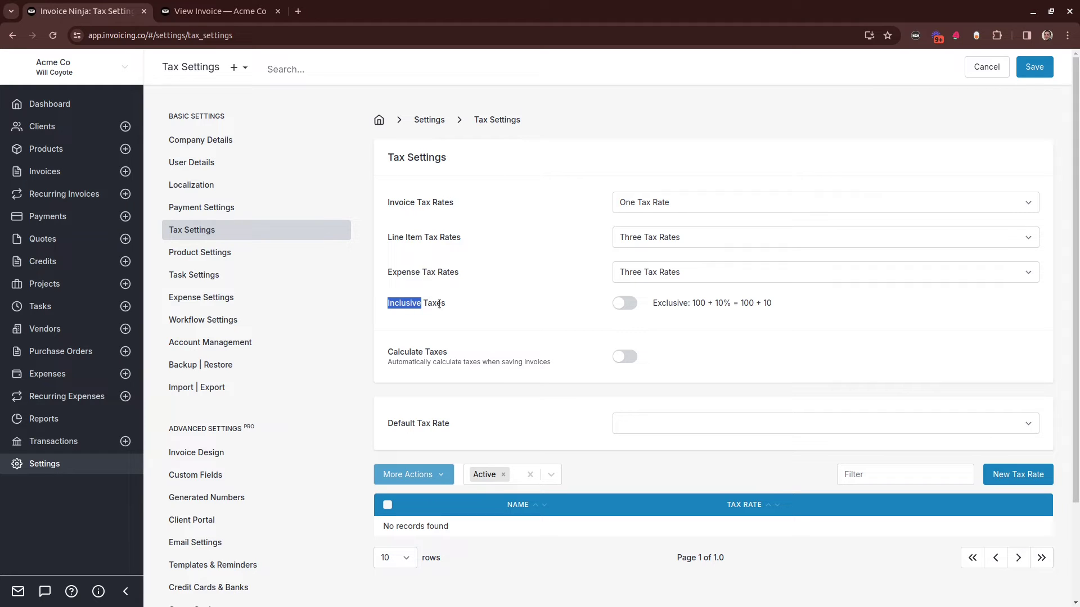
click(699, 304)
double_click(699, 304)
click(724, 305)
- Turn on Inclusive Taxes and highlight the 100, 10% and 90.91 figures in its example
click(628, 306)
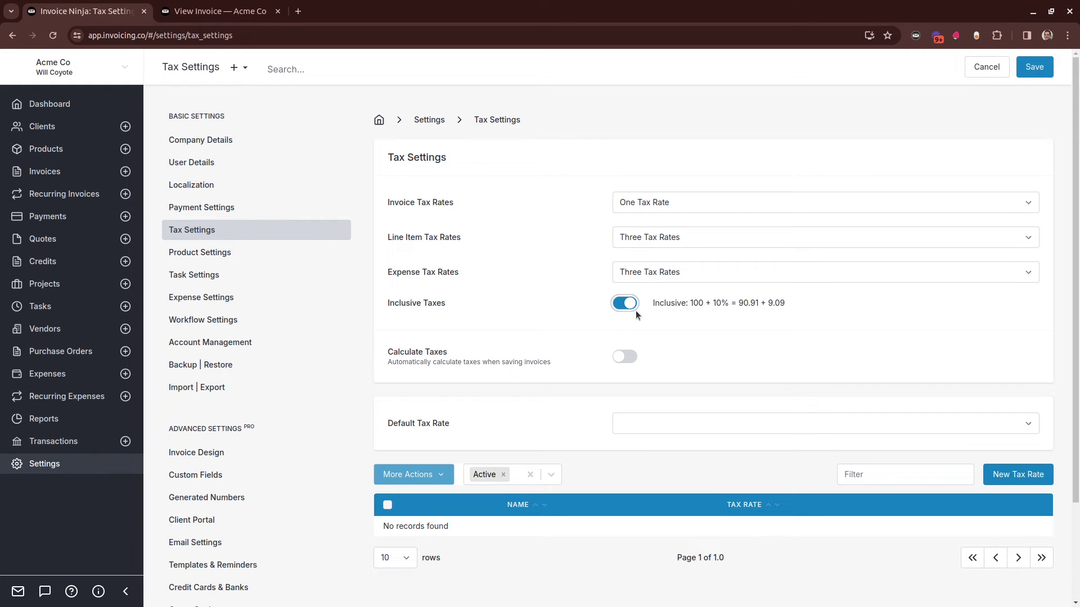
double_click(693, 304)
double_click(717, 303)
click(740, 303)
double_click(699, 304)
drag(734, 304, 764, 303)
click(771, 304)
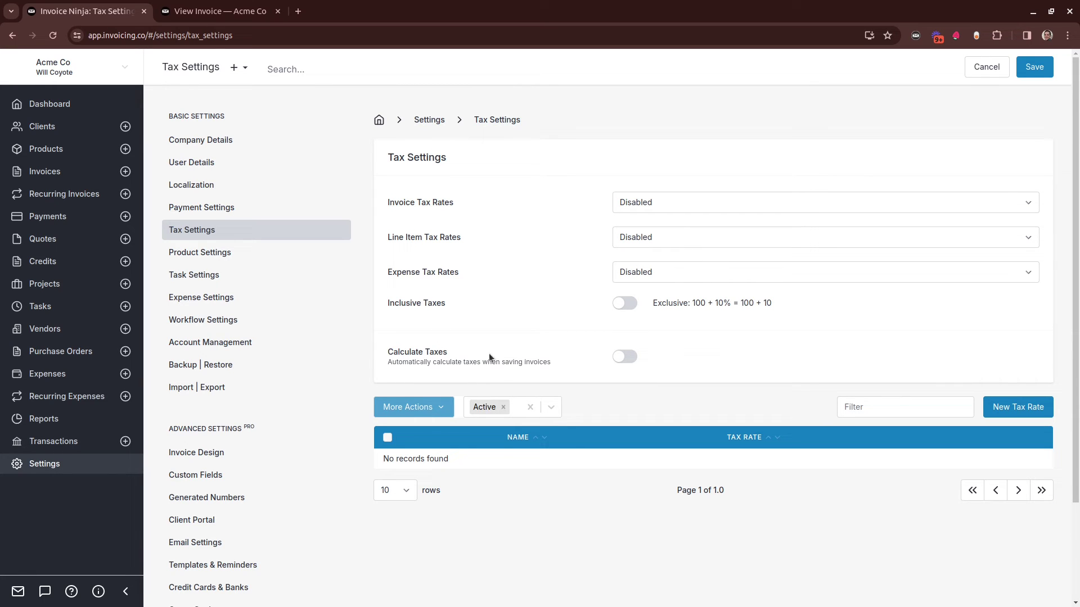
- Enable Calculate Taxes with seller subregion California and Tax All for the United States, then save
click(626, 357)
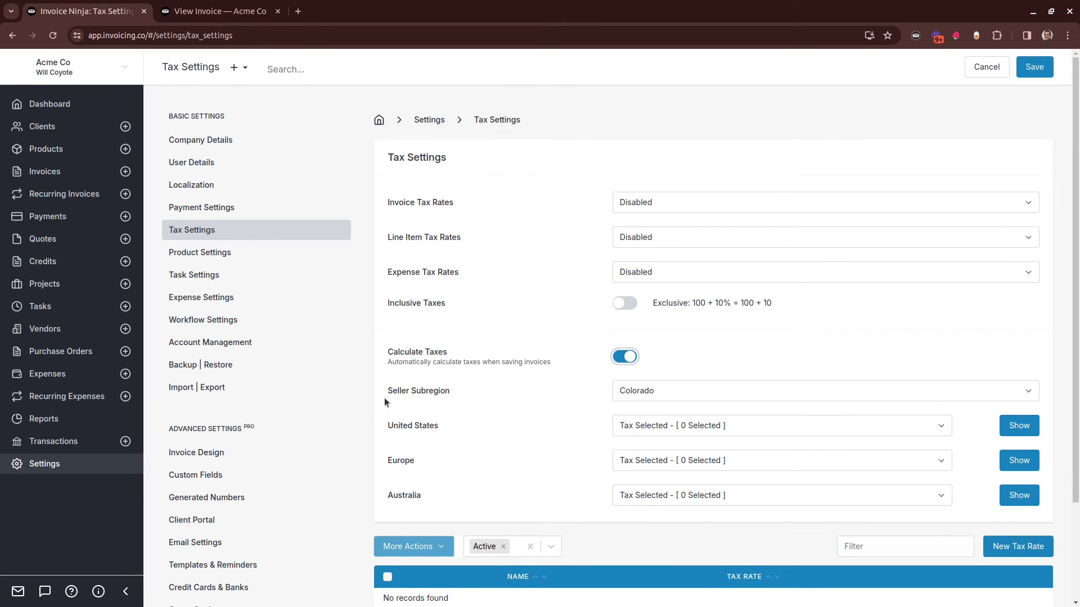
click(641, 388)
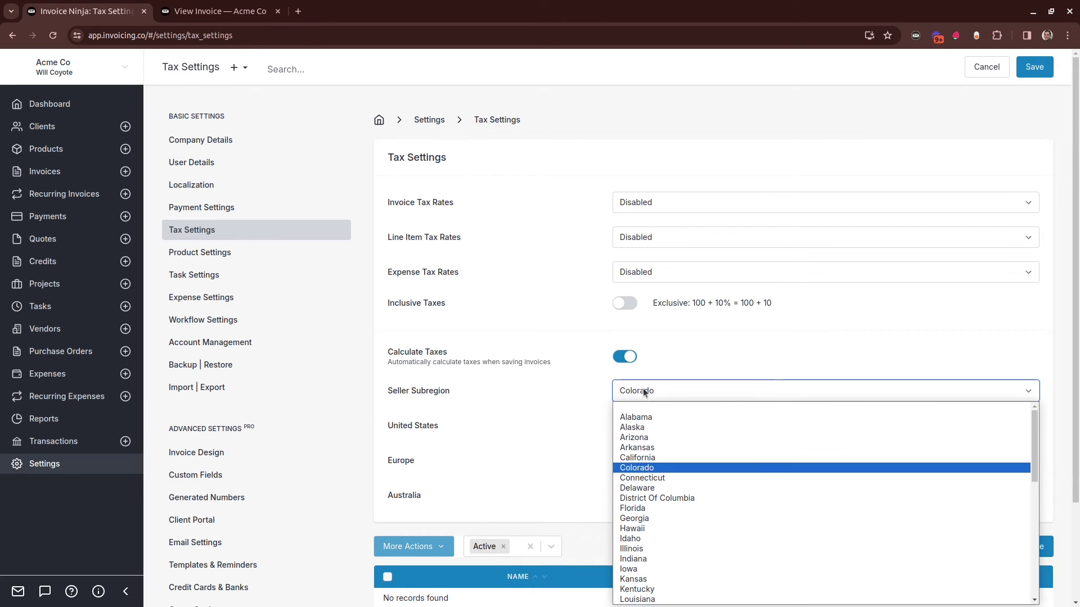
click(639, 458)
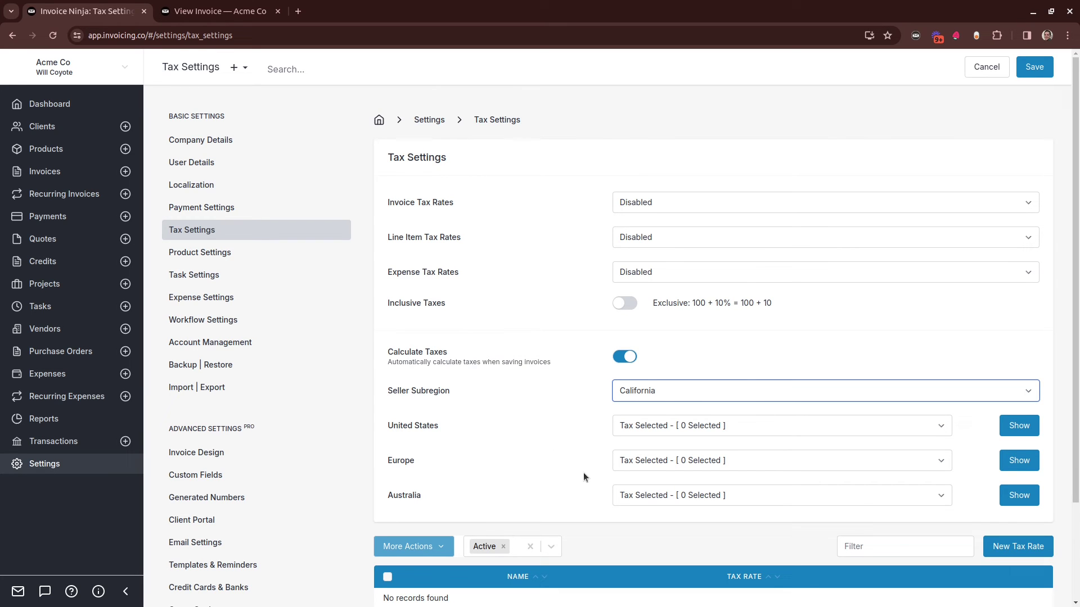
click(649, 426)
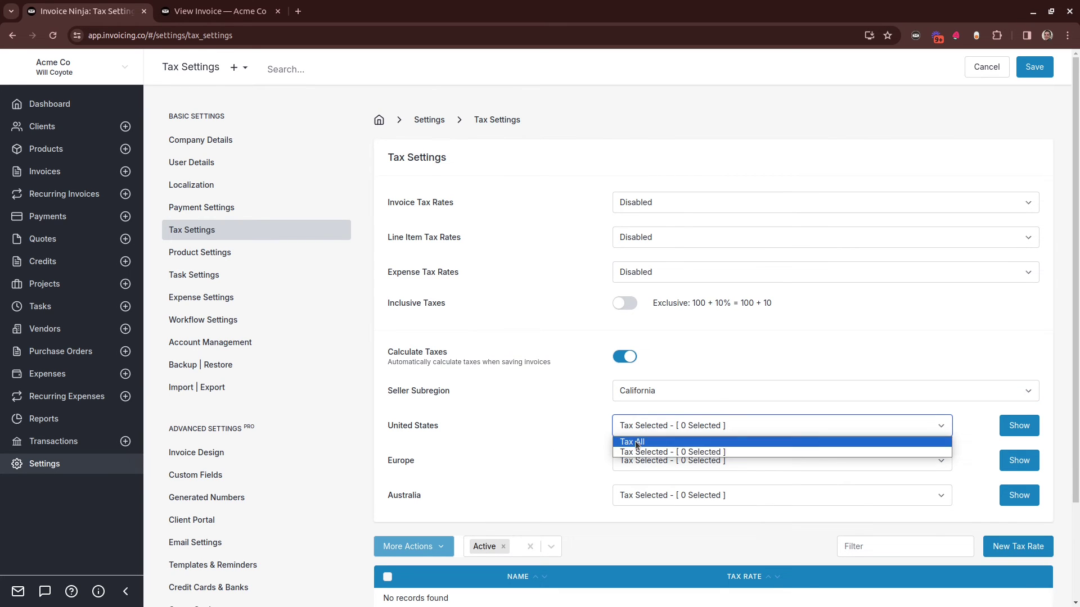
click(634, 442)
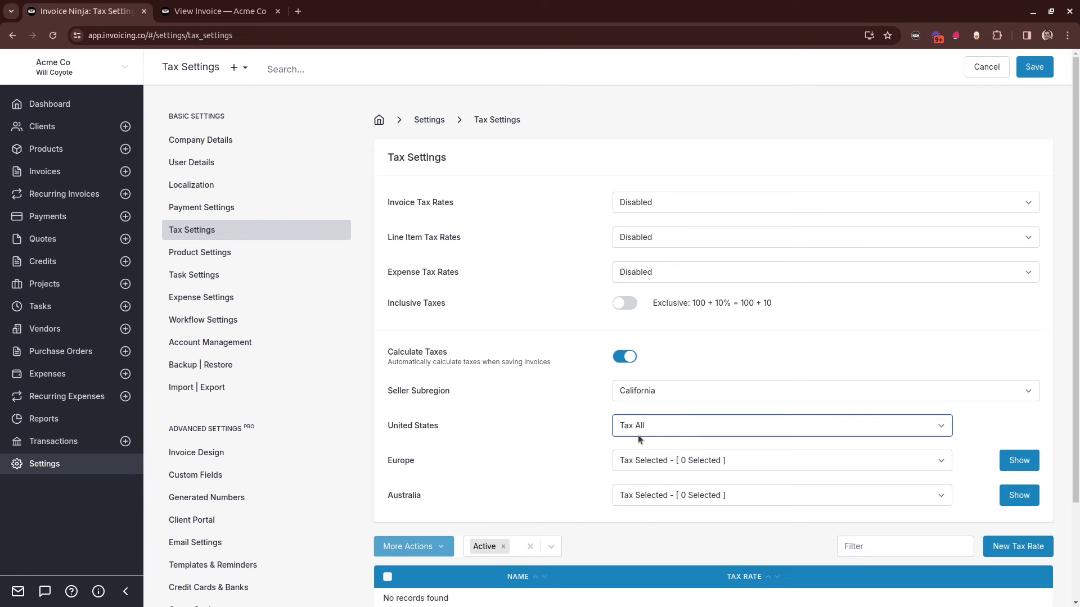
click(1034, 63)
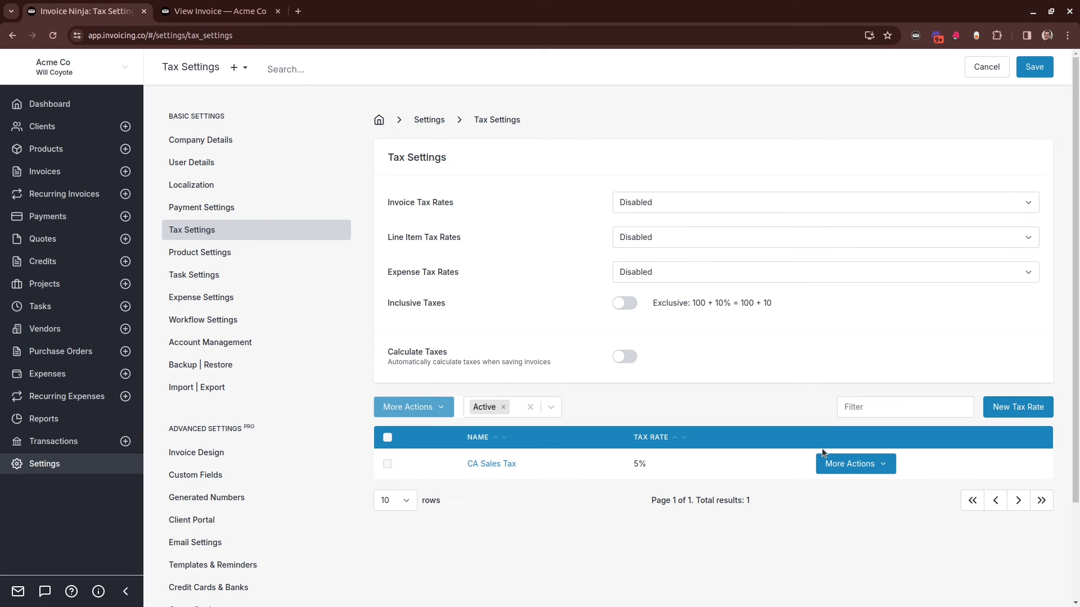
- Create a new tax rate named 'vat' at 10%
click(1038, 406)
click(582, 218)
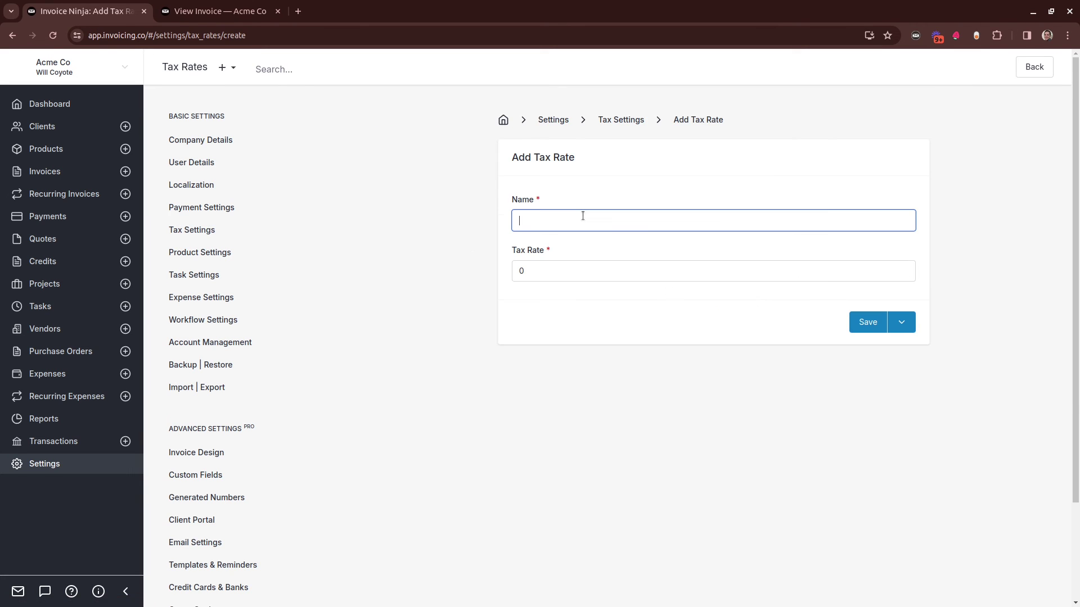
text(vat)
click(549, 269)
text(10)
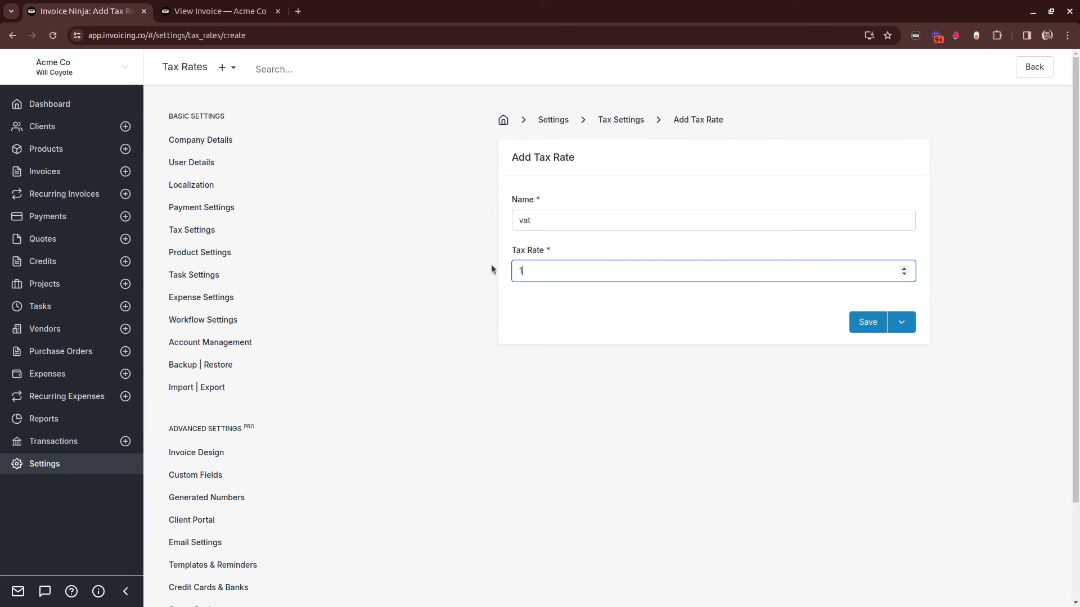
click(859, 332)
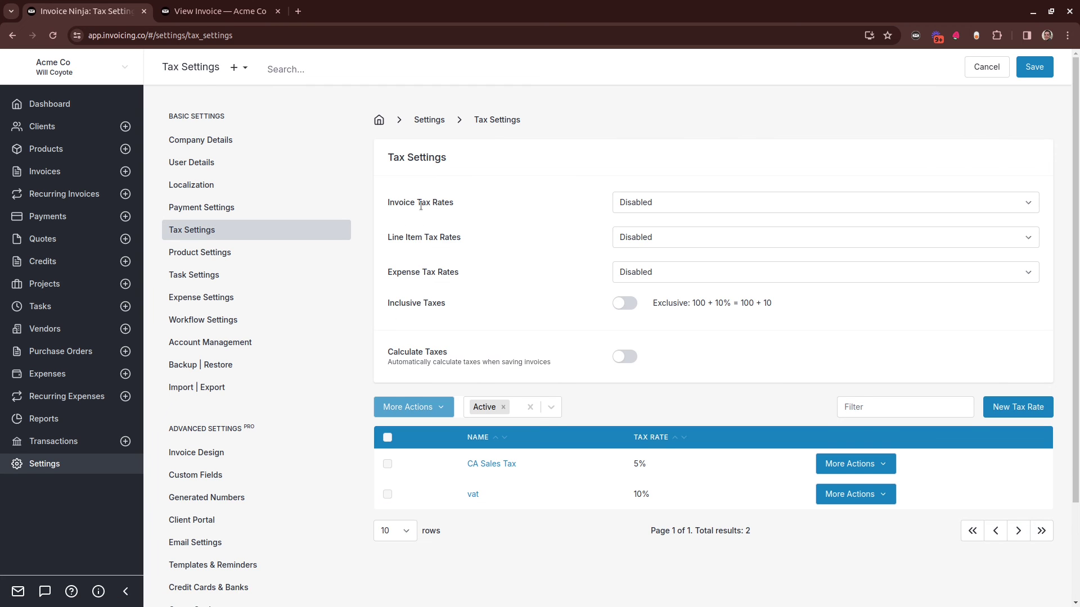
- Set Invoice and Line Item Tax Rates to One Tax Rate and save the settings
click(632, 206)
click(642, 223)
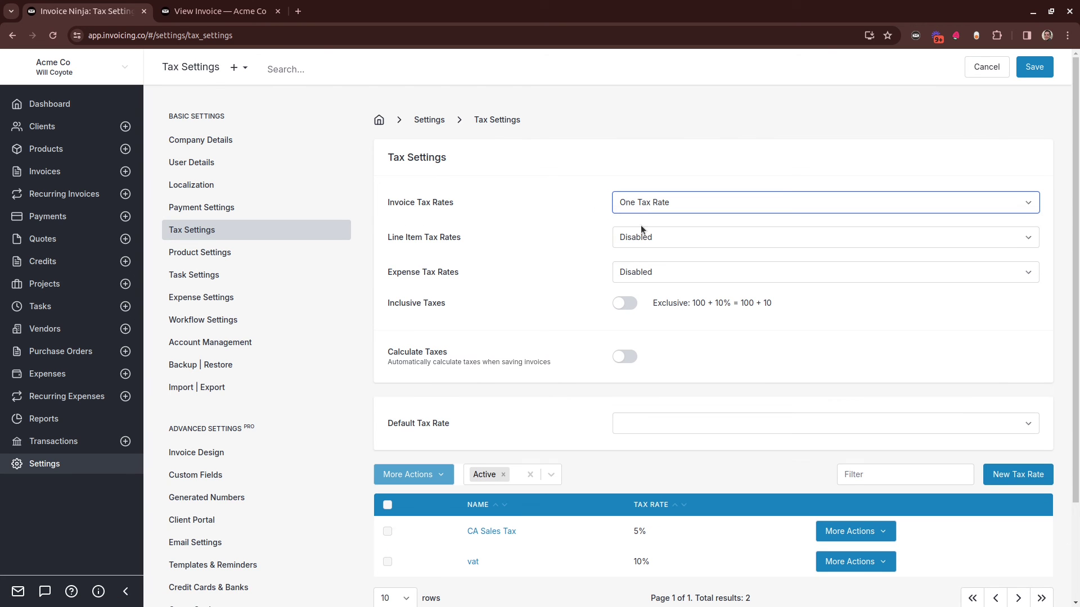
click(638, 241)
click(638, 263)
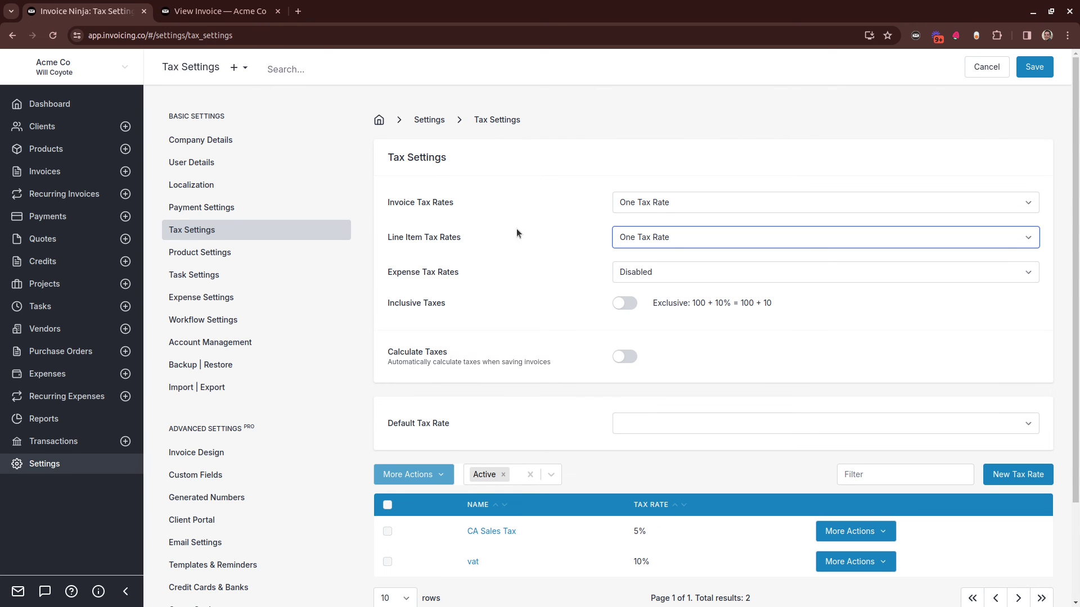
click(1033, 71)
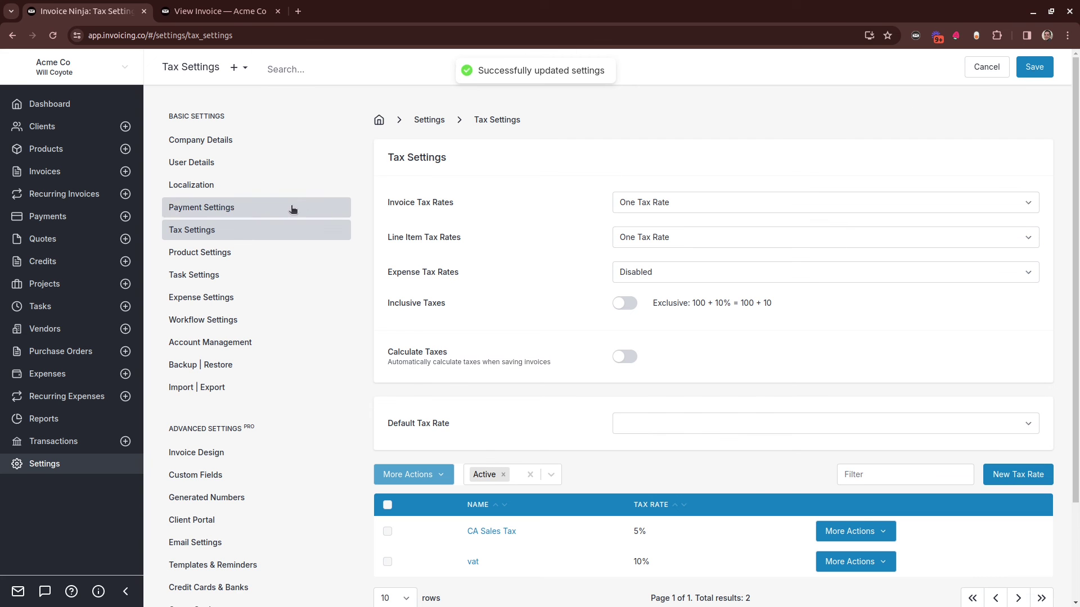
- Start a new invoice for client Bueno with a Pre Payment product line
click(126, 171)
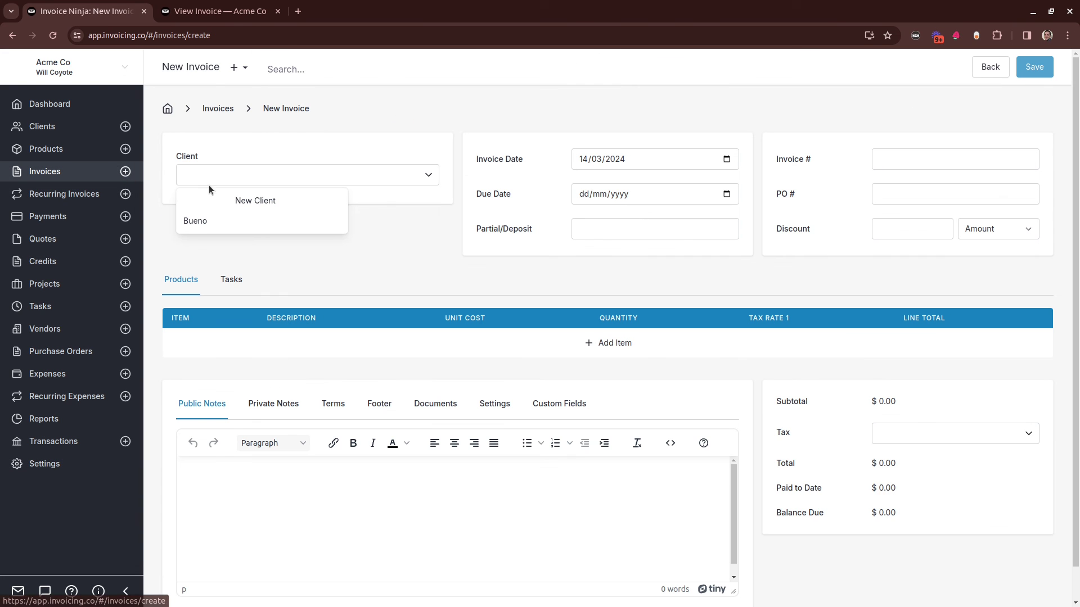
click(212, 217)
click(284, 360)
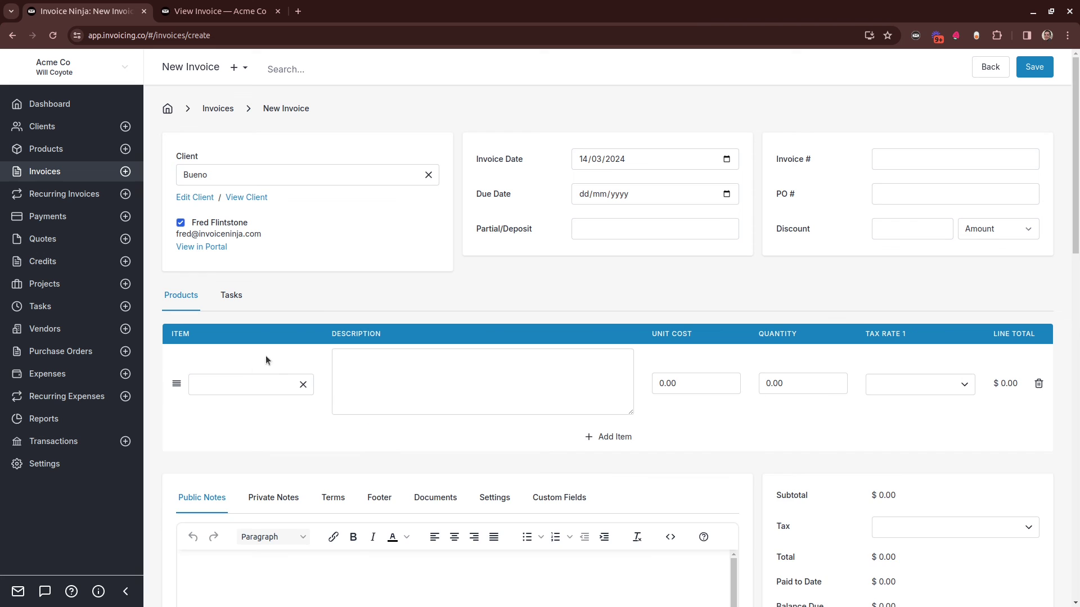
click(235, 382)
click(235, 432)
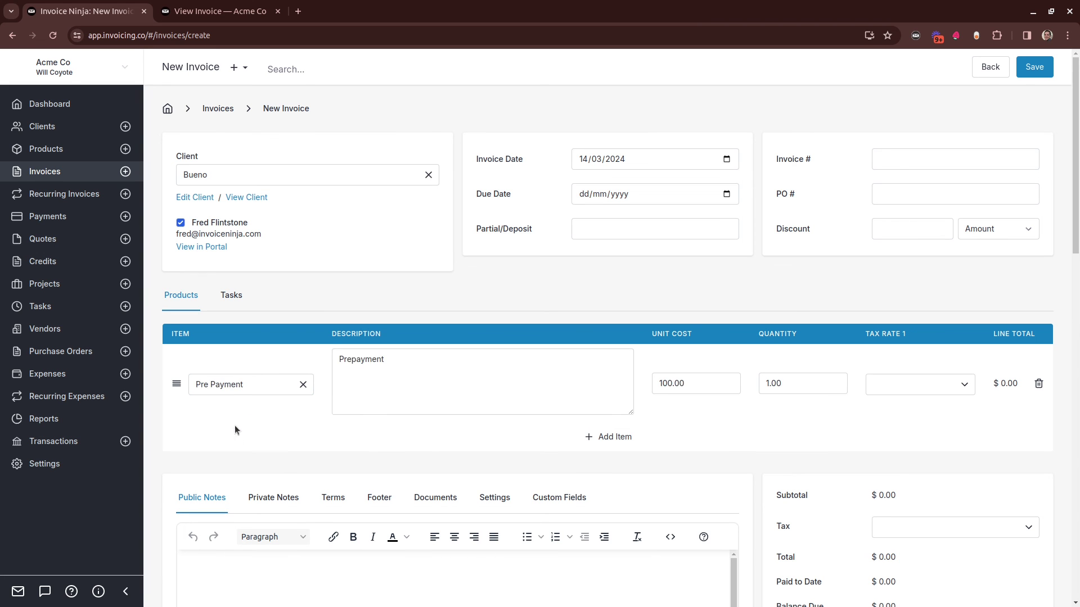
scroll(885, 389, down, 3)
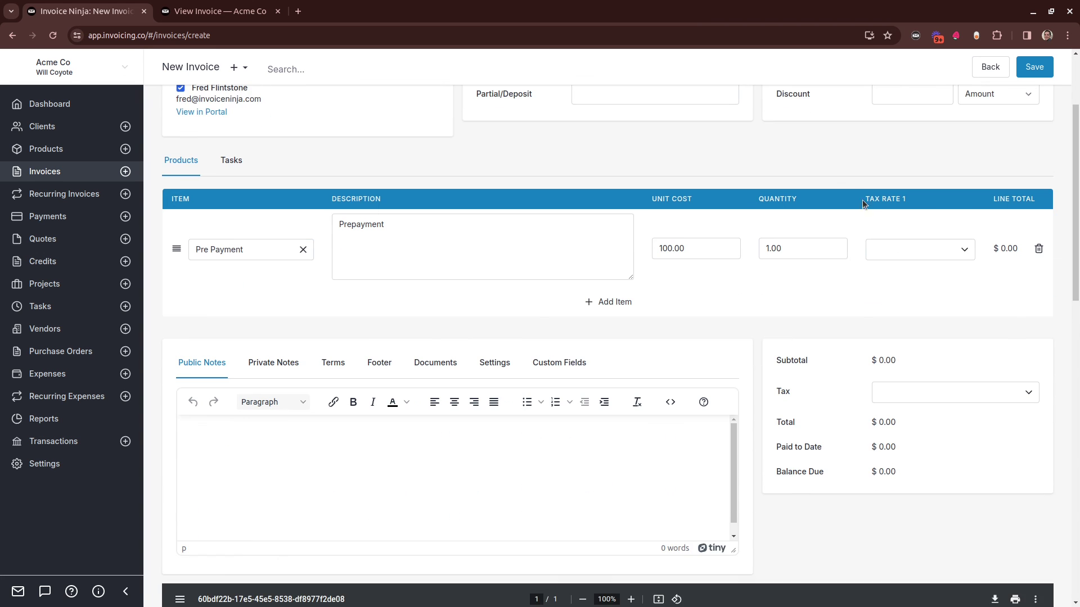
- Tax the line at CA Sales Tax 5%, add vat 10% invoice tax, and save
click(918, 251)
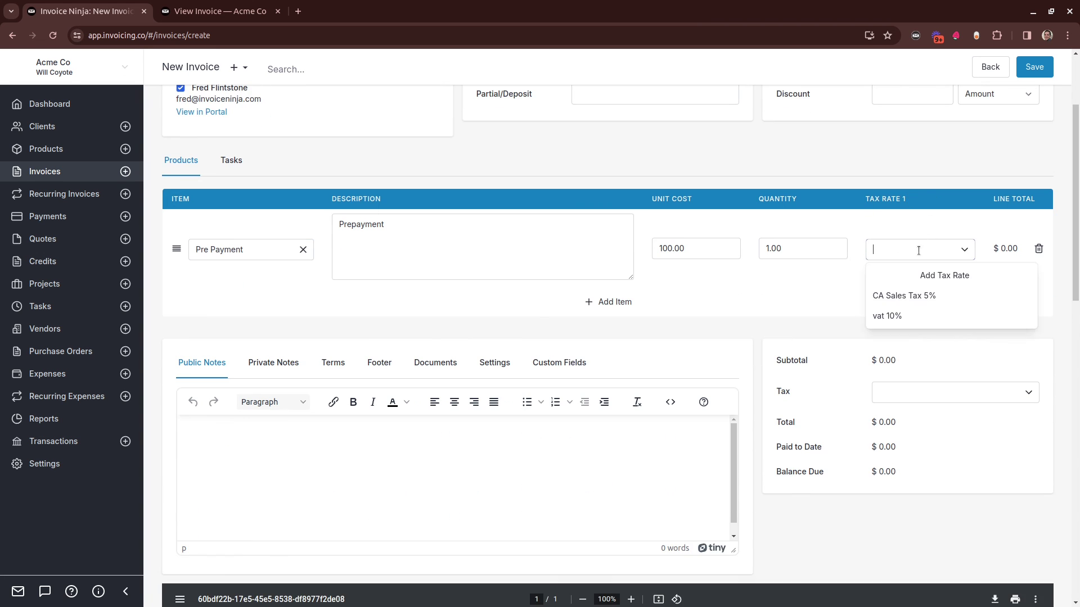
click(904, 296)
click(896, 409)
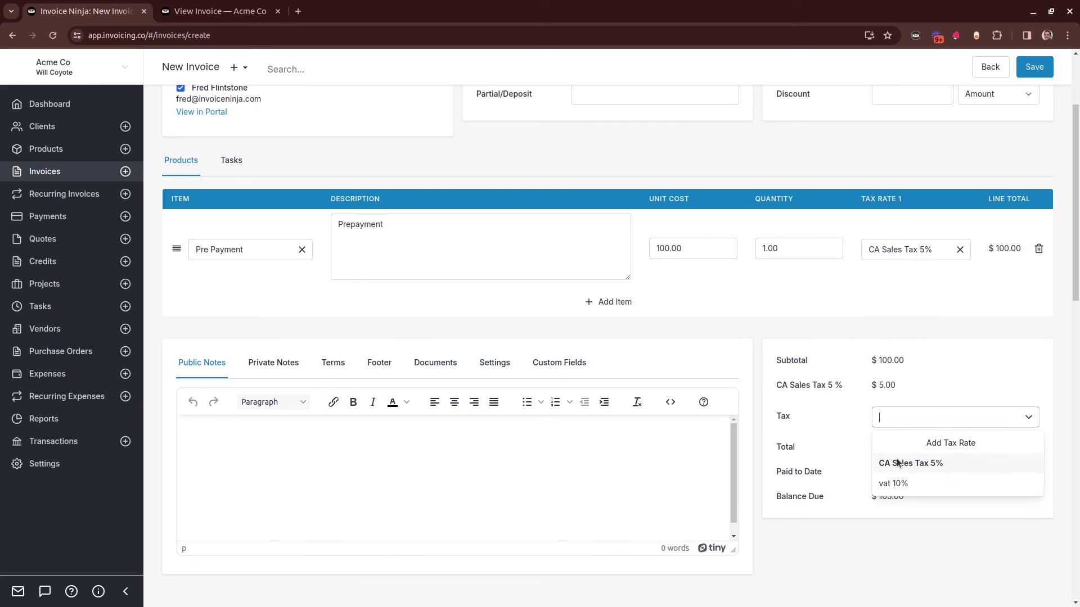
click(897, 484)
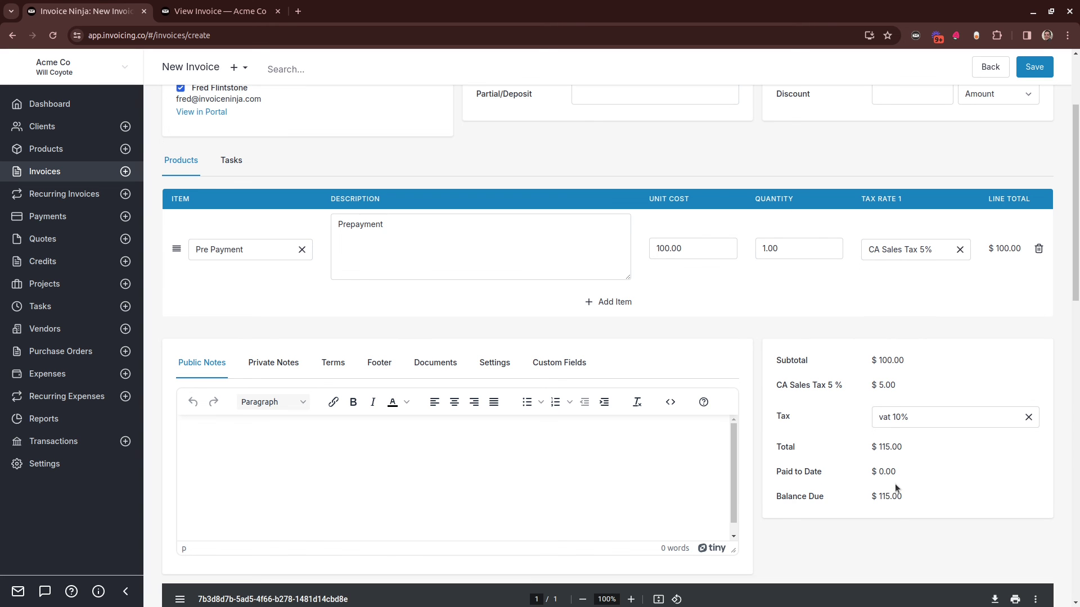
click(1026, 73)
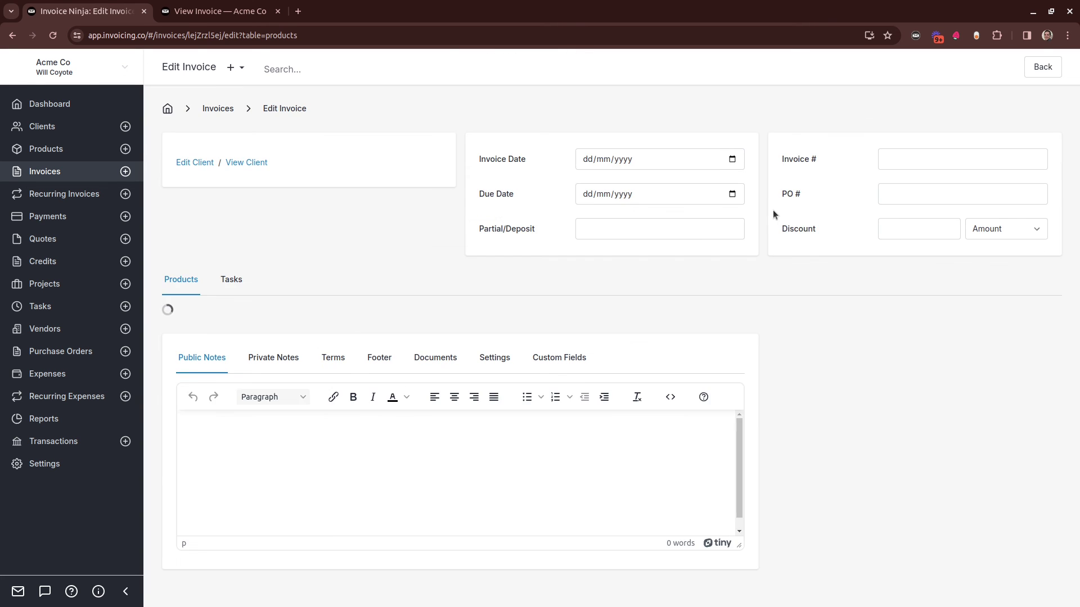
scroll(766, 215, down, 10)
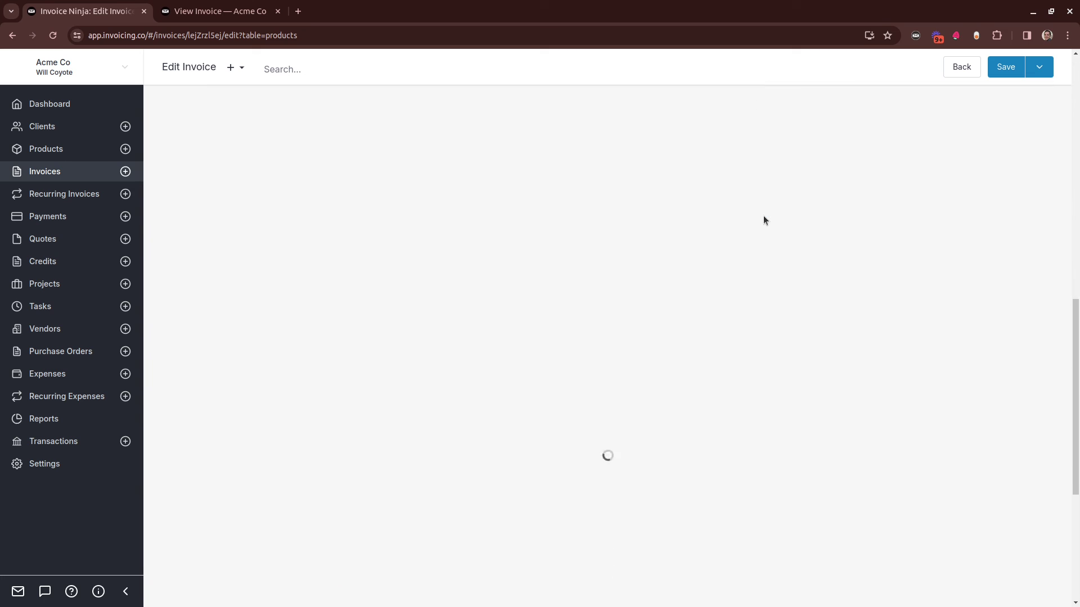